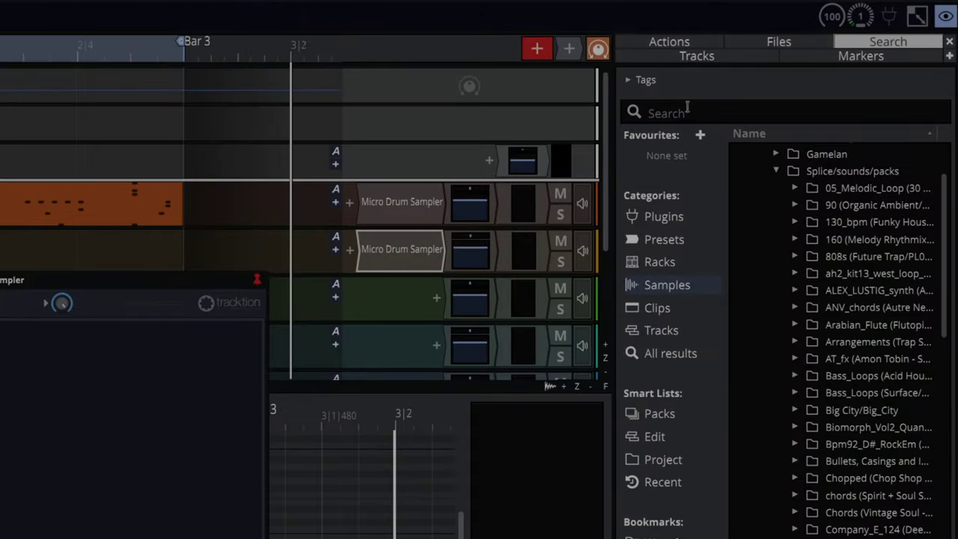
Search 'kick', preview kick samples, and load FL_AFS_Kick.wav onto the sampler's Kick pad
{"action": "left_click", "coordinate": [682, 113]}
{"action": "type", "text": "kick"}
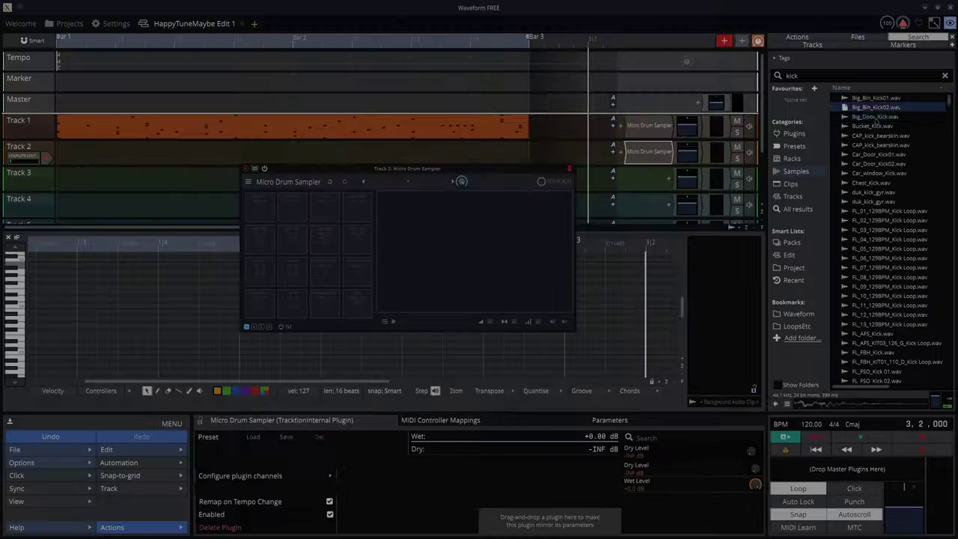
{"action": "left_click", "coordinate": [873, 125]}
{"action": "left_click", "coordinate": [872, 183]}
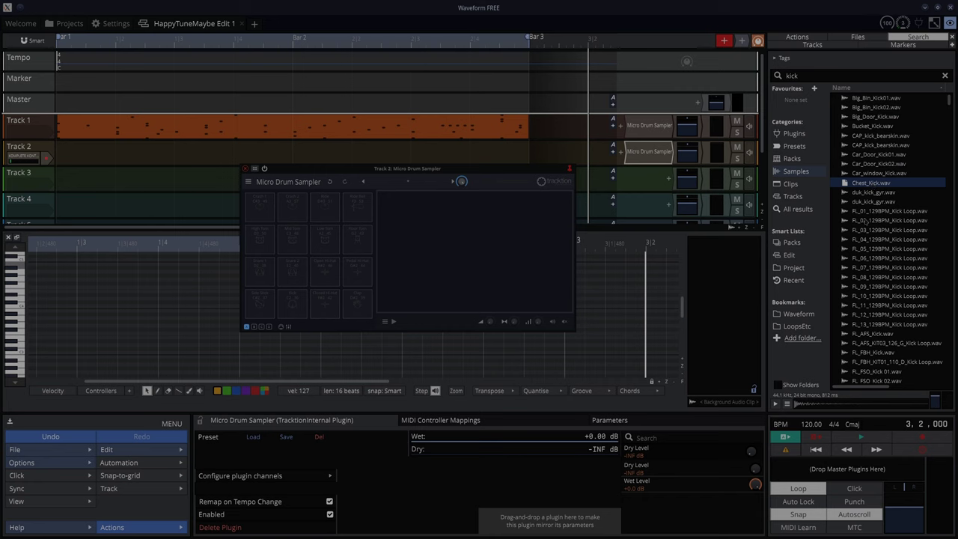
{"action": "left_click", "coordinate": [872, 334]}
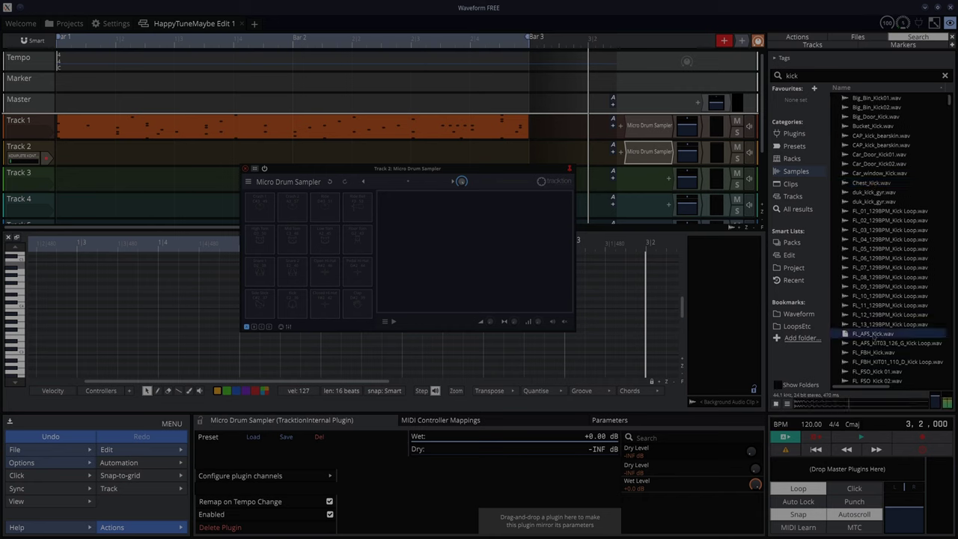
{"action": "left_click_drag", "start_coordinate": [873, 333], "coordinate": [289, 305]}
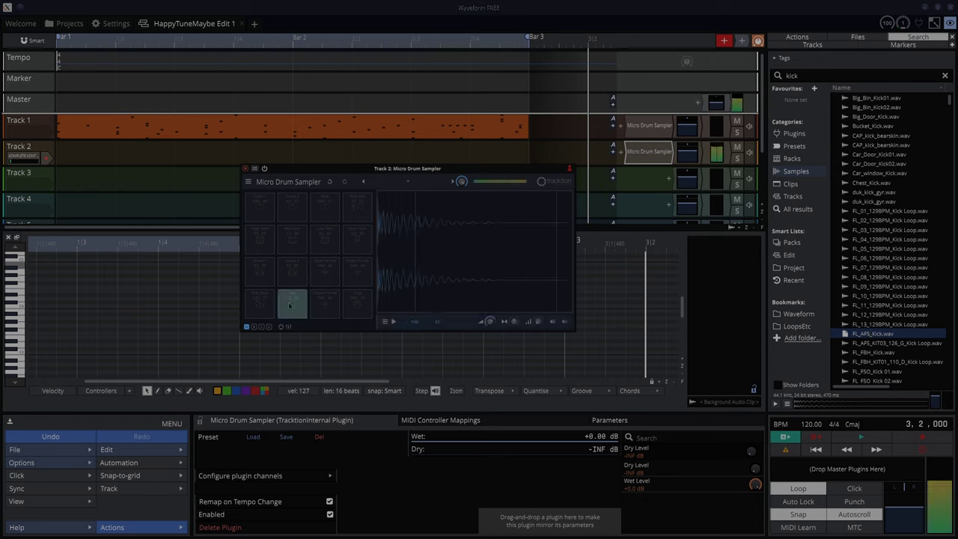
Load FL_AFS_Hat 04.wav and a second hat sample onto pads, then search for 'snare'
{"action": "type", "text": "hat"}
{"action": "left_click", "coordinate": [874, 362]}
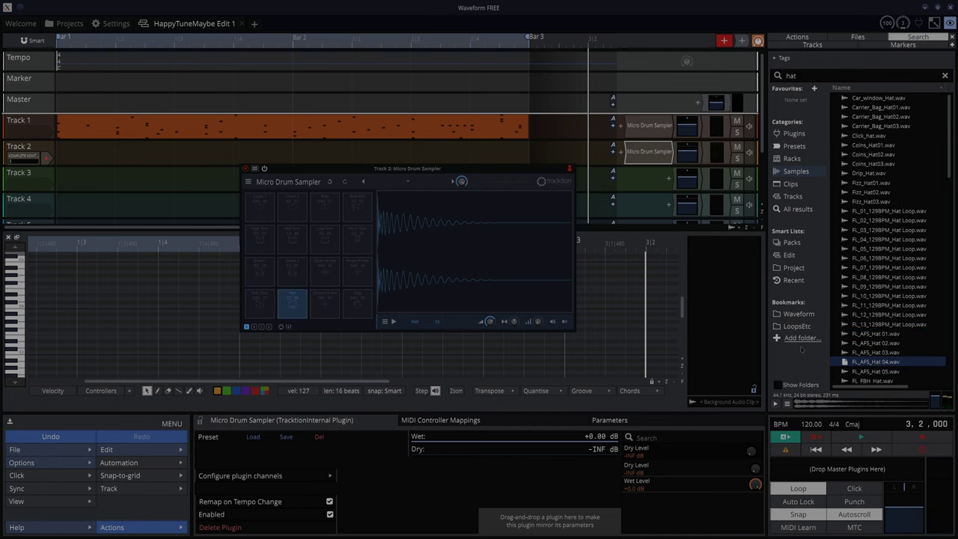
{"action": "left_click_drag", "start_coordinate": [800, 349], "coordinate": [360, 307]}
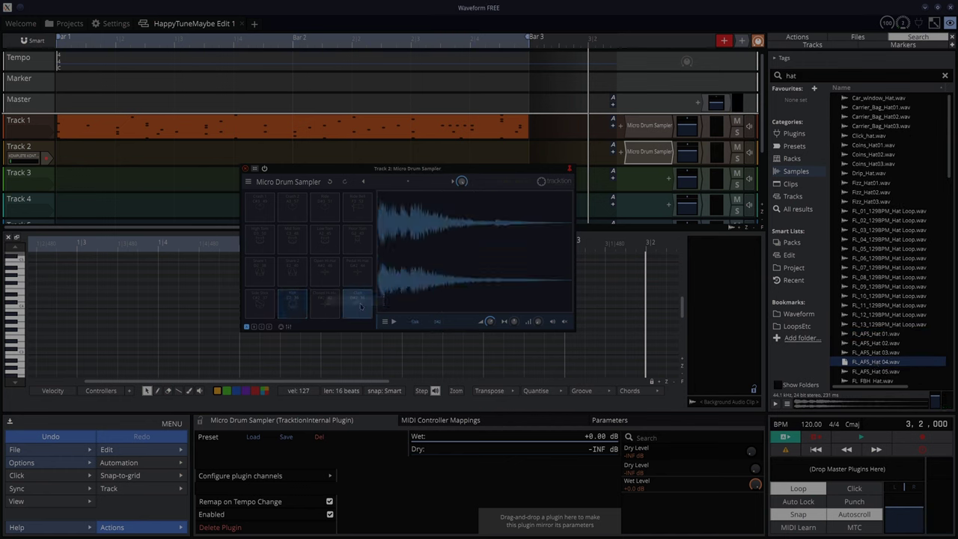
{"action": "scroll", "coordinate": [871, 295], "scroll_direction": "down", "scroll_amount": 4}
{"action": "left_click", "coordinate": [868, 280]}
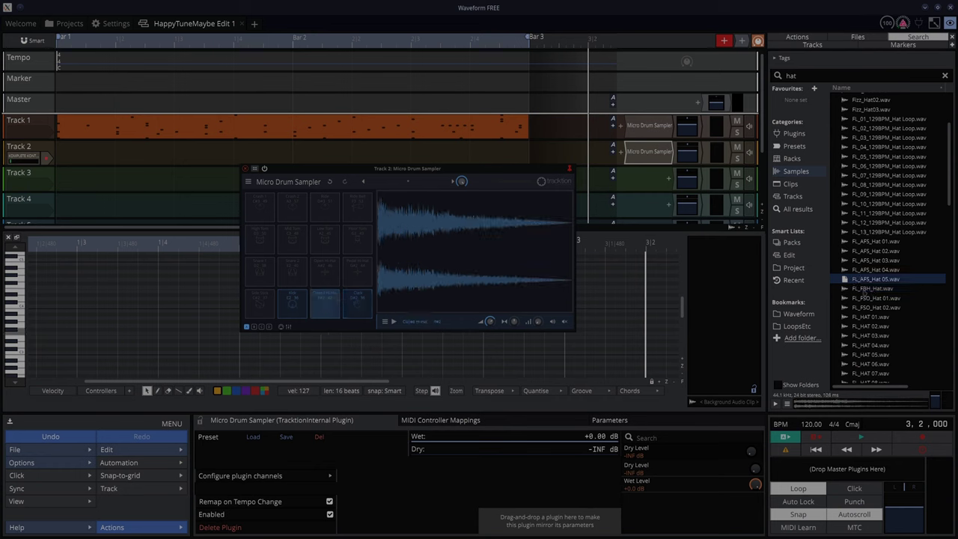
{"action": "left_click_drag", "start_coordinate": [863, 290], "coordinate": [324, 271]}
{"action": "left_click", "coordinate": [803, 75]}
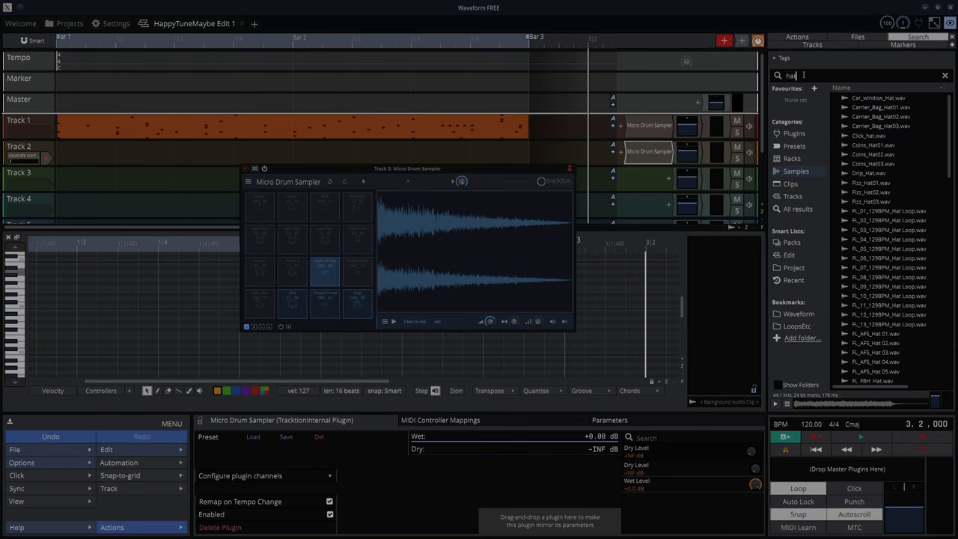
{"action": "type", "text": "snare"}
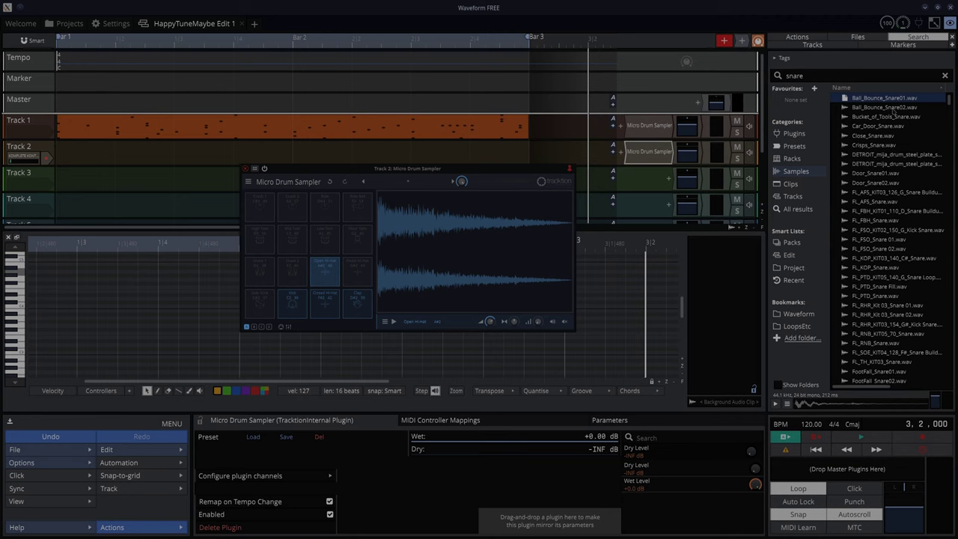
Preview Paper_Snare01.wav, then bring up the sampler's preset name dropdown
{"action": "scroll", "coordinate": [892, 111], "scroll_direction": "down", "scroll_amount": 3}
{"action": "left_click", "coordinate": [876, 336]}
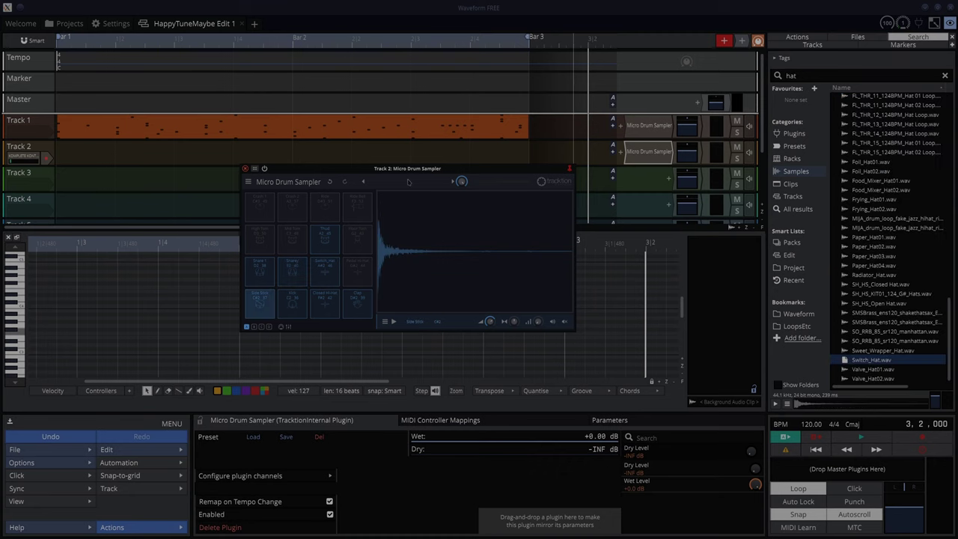
{"action": "left_click", "coordinate": [408, 182]}
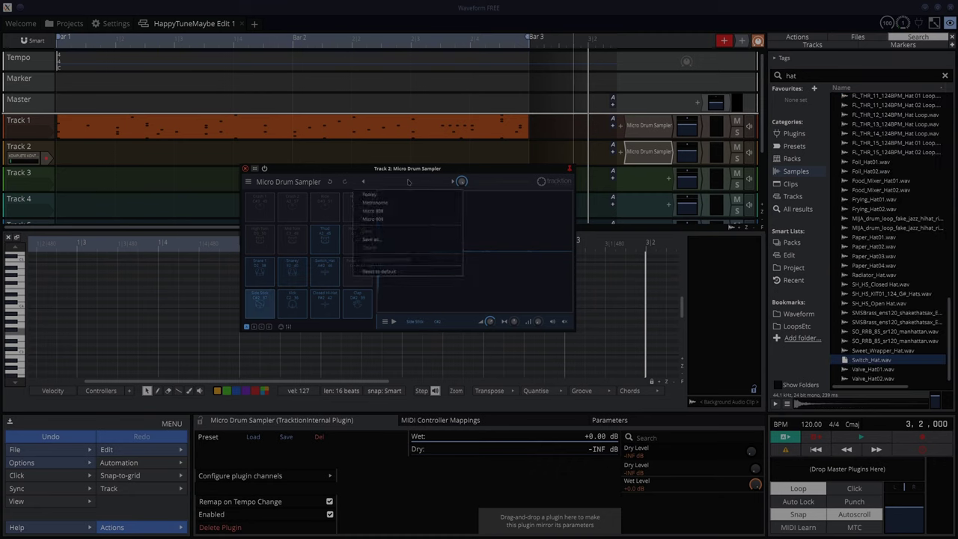
Save the kit as a new preset named 'MoreDrums' with the Bren tag
{"action": "left_click", "coordinate": [385, 242]}
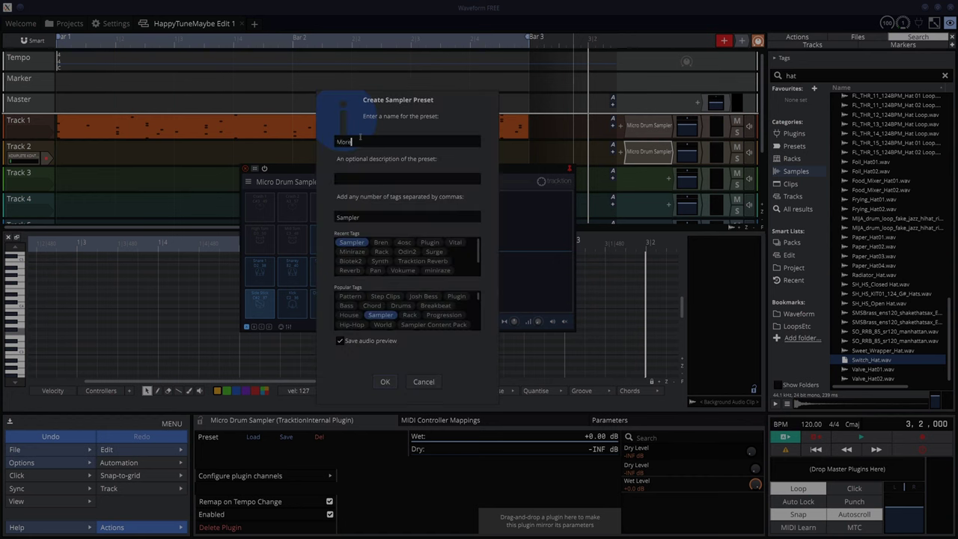
{"action": "key", "text": "BackSpace"}
{"action": "key", "text": "BackSpace"}
{"action": "key", "text": "BackSpace"}
{"action": "key", "text": "BackSpace"}
{"action": "key", "text": "BackSpace"}
{"action": "key", "text": "BackSpace"}
{"action": "key", "text": "BackSpace"}
{"action": "left_click", "coordinate": [381, 243]}
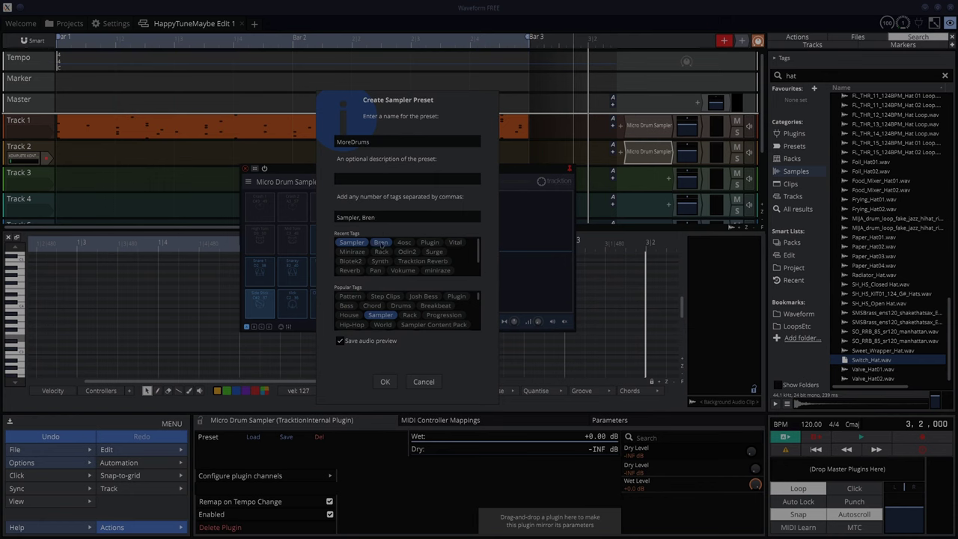
{"action": "left_click", "coordinate": [385, 381]}
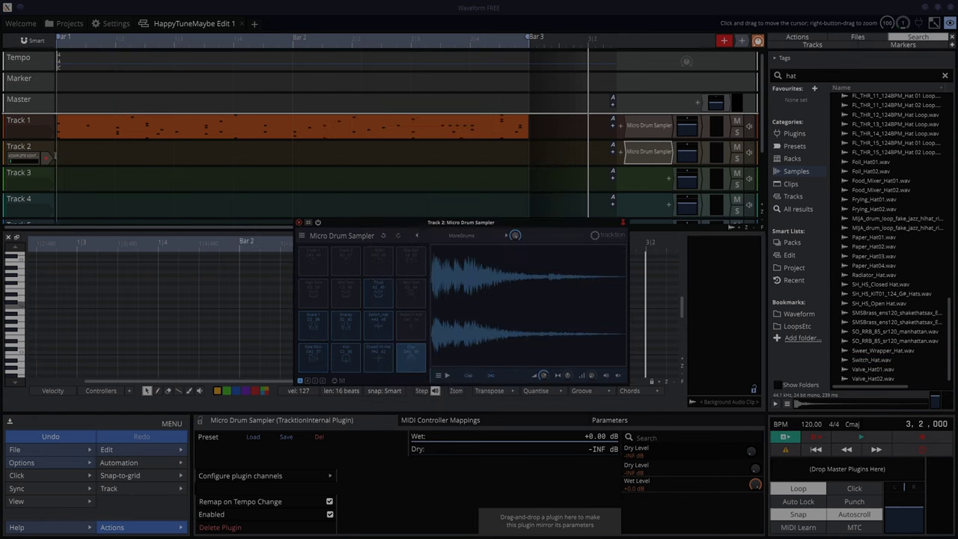
Insert a step clip on Track 2, put a kick on every beat, and start playback
{"action": "right_click", "coordinate": [67, 158]}
{"action": "left_click", "coordinate": [98, 197]}
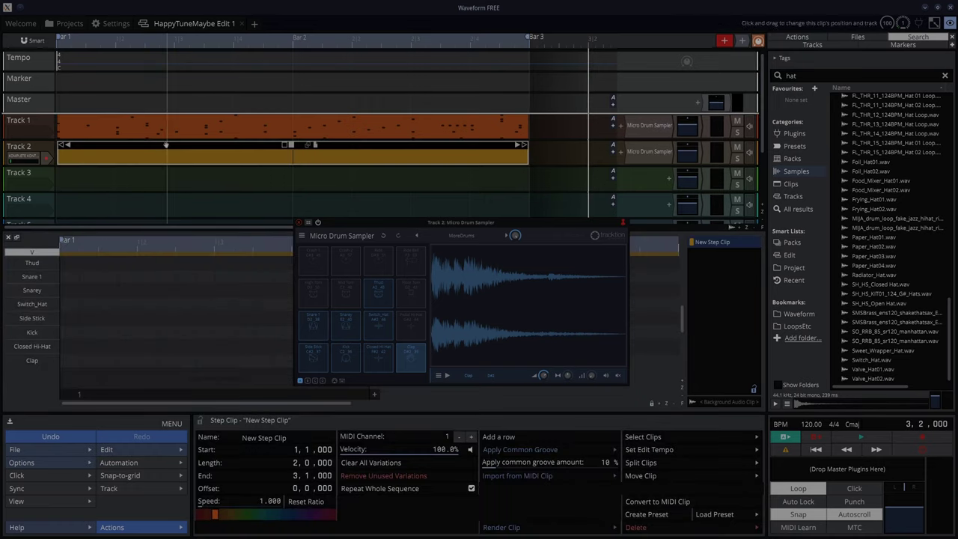
{"action": "left_click", "coordinate": [68, 331]}
{"action": "left_click", "coordinate": [146, 332]}
{"action": "left_click", "coordinate": [223, 332]}
{"action": "left_click", "coordinate": [300, 332]}
{"action": "key", "text": "space"}
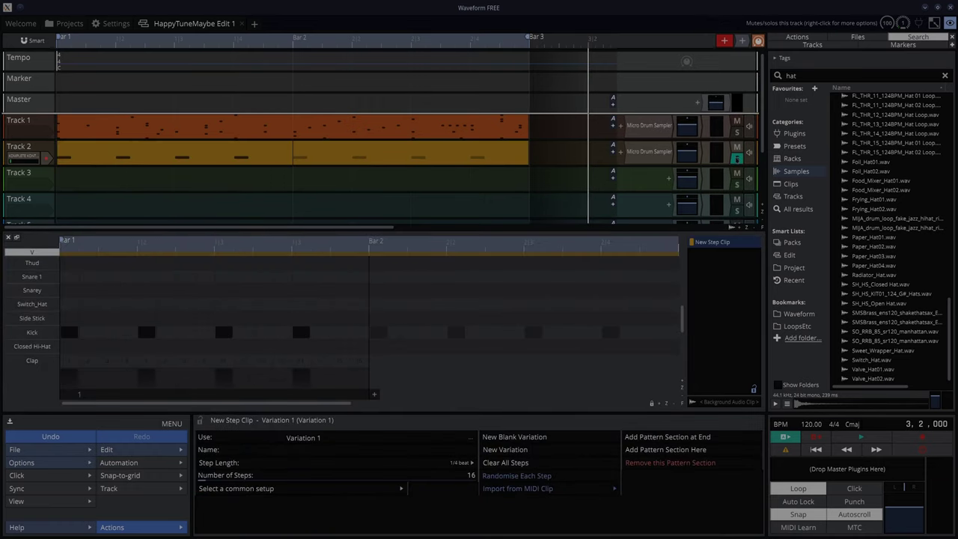
Add Snarey hits on beats 2 and 4, two Snare 1 hits, and adjust the Switch_Hat steps
{"action": "left_click", "coordinate": [146, 290]}
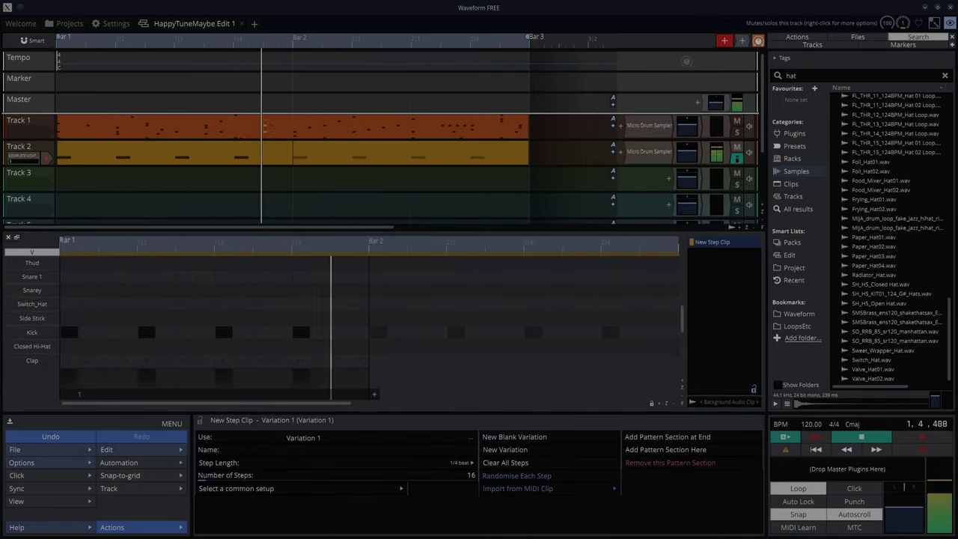
{"action": "left_click", "coordinate": [299, 290]}
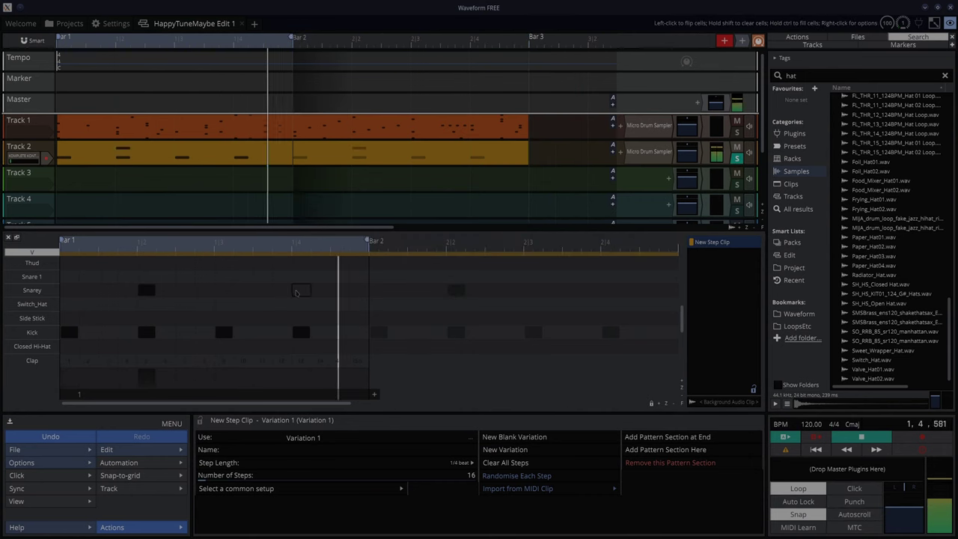
{"action": "left_click", "coordinate": [282, 276]}
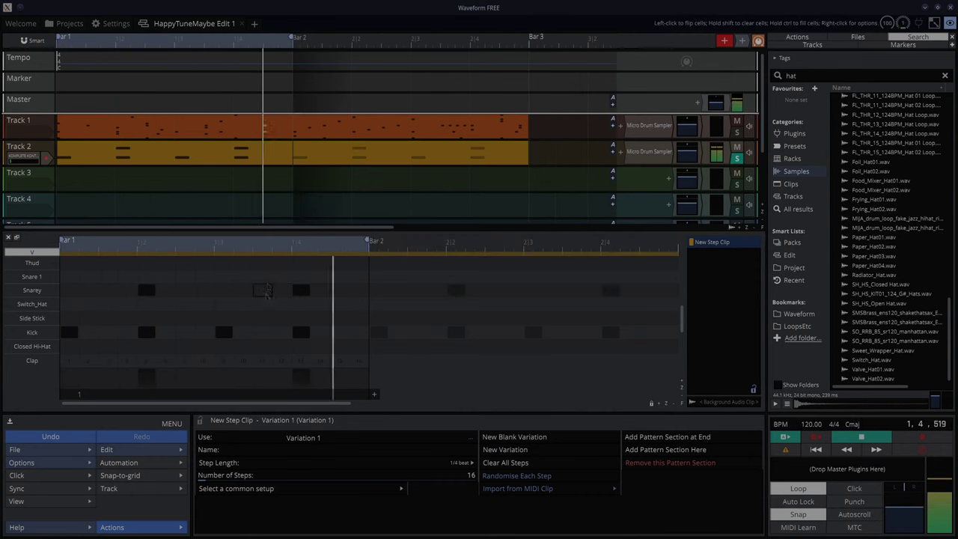
{"action": "left_click", "coordinate": [341, 277]}
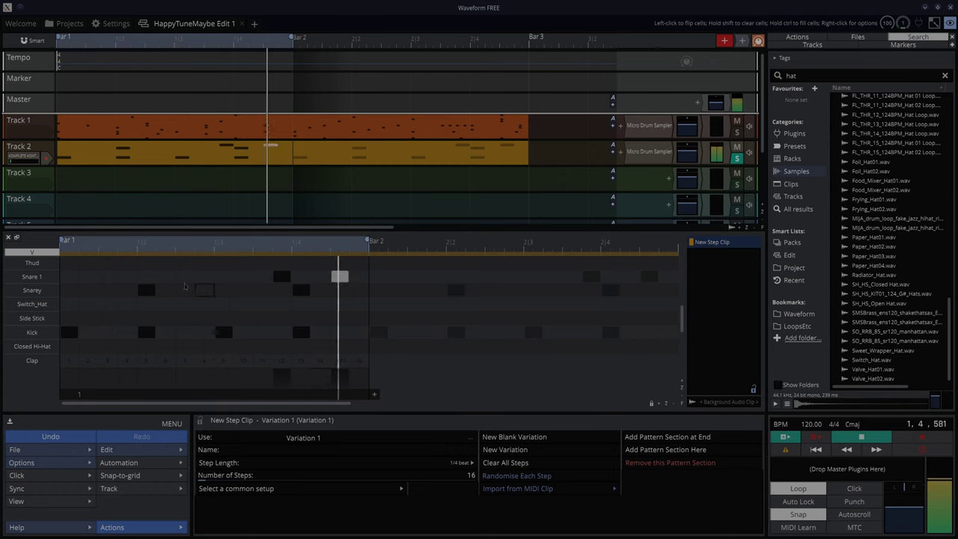
{"action": "left_click", "coordinate": [352, 304]}
{"action": "left_click", "coordinate": [352, 305]}
{"action": "left_click", "coordinate": [320, 304]}
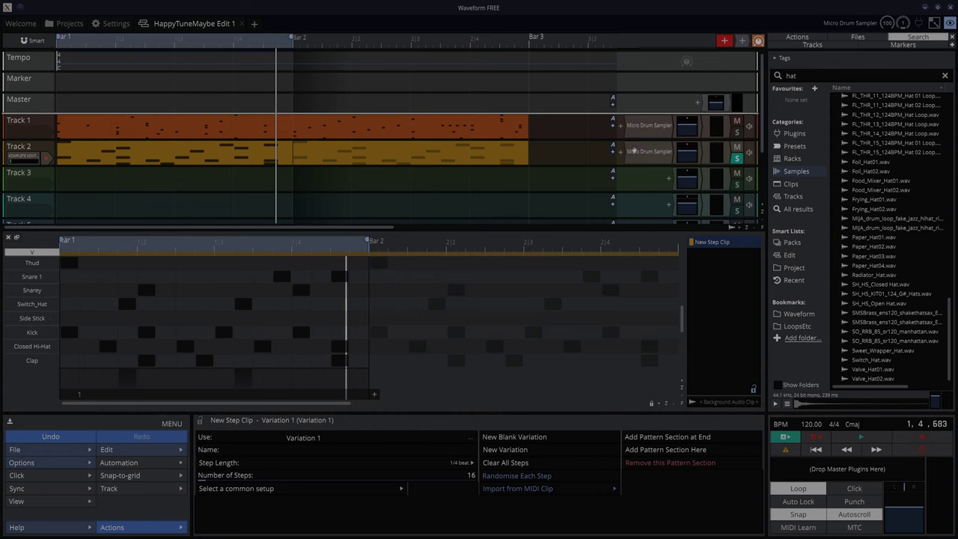
Reopen Track 2's sampler, load SH_HS_Kick.wav onto the Kick pad, and play the pattern
{"action": "double_click", "coordinate": [633, 150]}
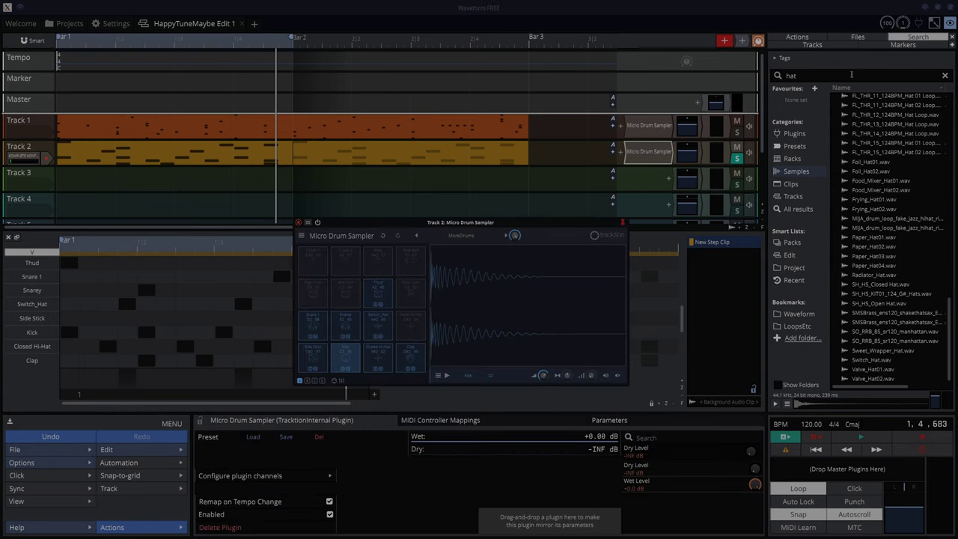
{"action": "key", "text": "BackSpace"}
{"action": "key", "text": "BackSpace"}
{"action": "key", "text": "BackSpace"}
{"action": "type", "text": "kick"}
{"action": "left_click", "coordinate": [871, 330]}
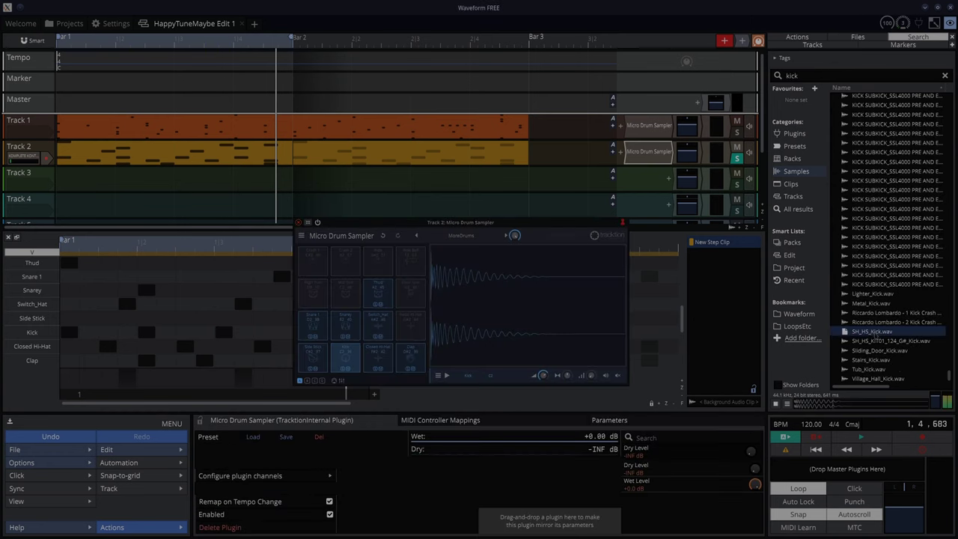
{"action": "left_click_drag", "start_coordinate": [872, 332], "coordinate": [345, 357]}
{"action": "key", "text": "space"}
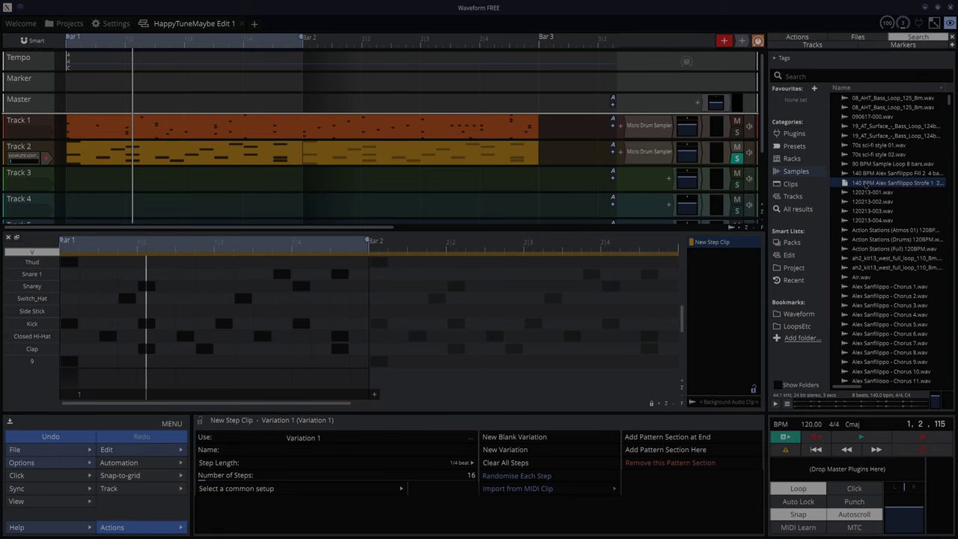
Place the 140 BPM Strofe loop on Track 3 and trim it to a short slice at 2,4,000
{"action": "left_click_drag", "start_coordinate": [861, 184], "coordinate": [67, 179]}
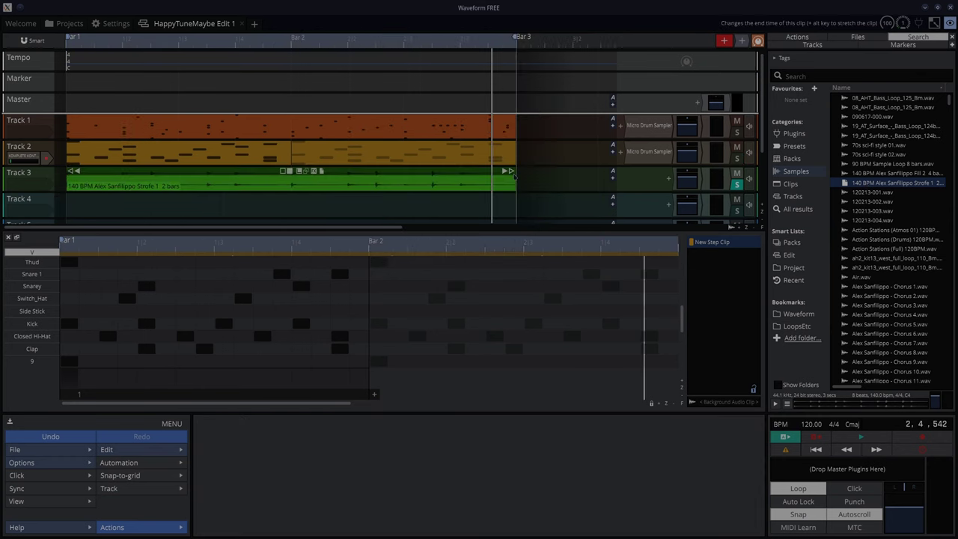
{"action": "left_click_drag", "start_coordinate": [511, 172], "coordinate": [484, 171]}
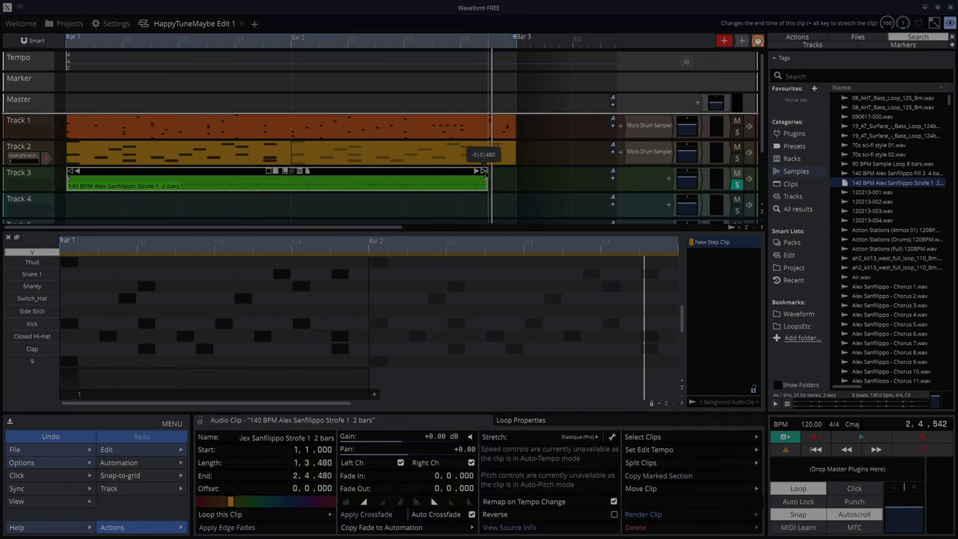
{"action": "left_click_drag", "start_coordinate": [68, 187], "coordinate": [465, 205]}
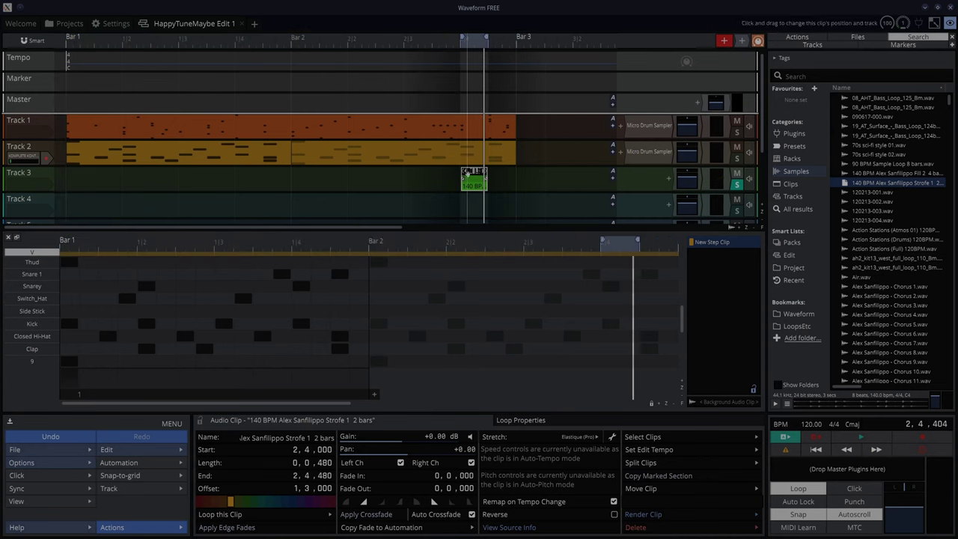
{"action": "left_click", "coordinate": [77, 451]}
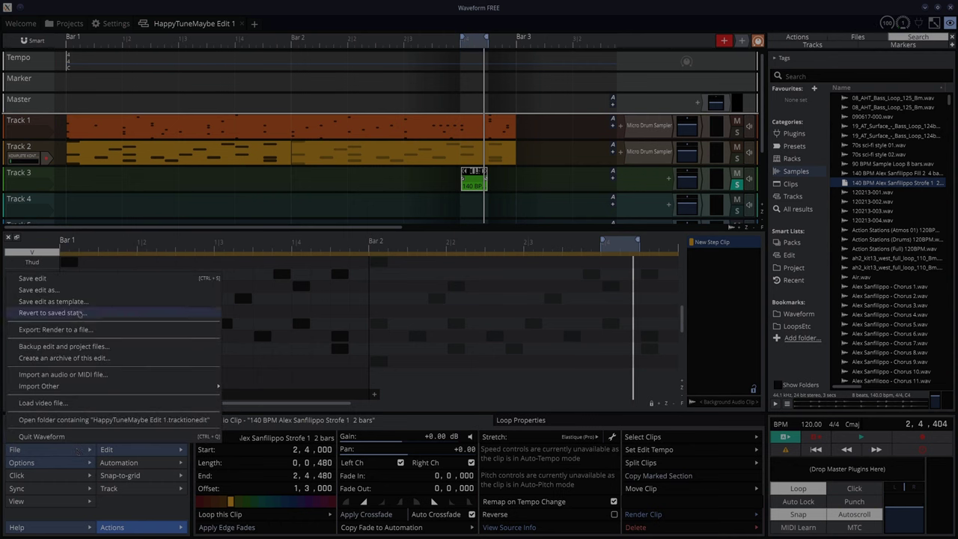
Render the trimmed slice to SnareSampled.wav in the LoopsEtc folder
{"action": "left_click", "coordinate": [68, 329]}
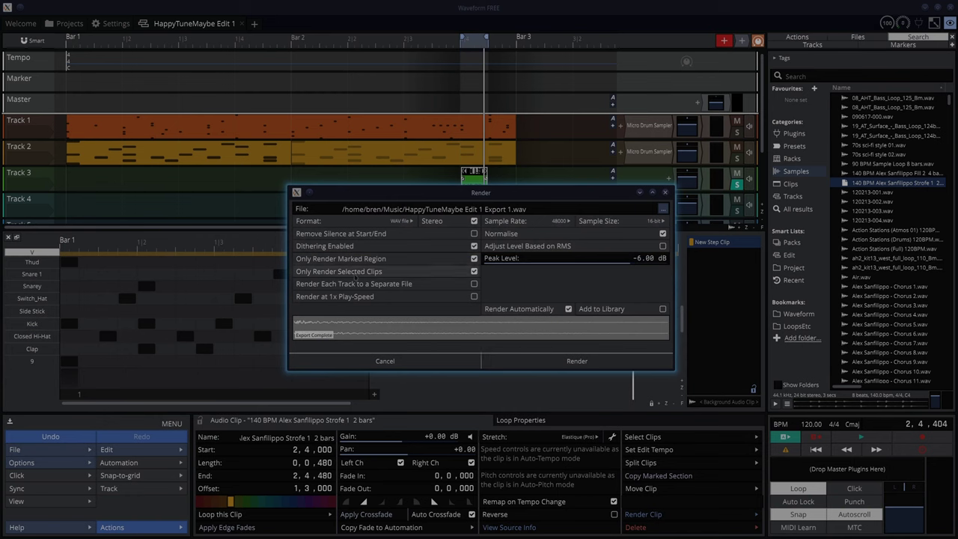
{"action": "left_click", "coordinate": [662, 209]}
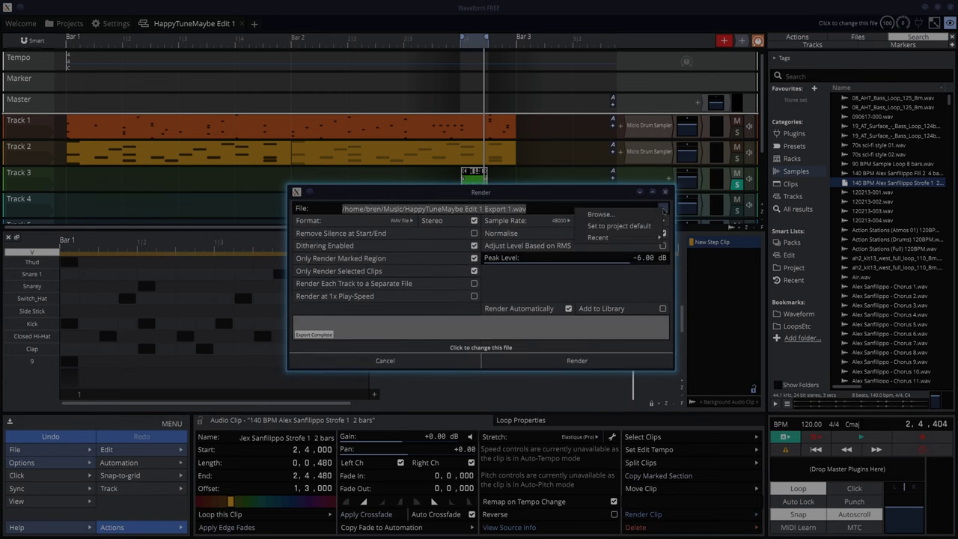
{"action": "left_click", "coordinate": [632, 216]}
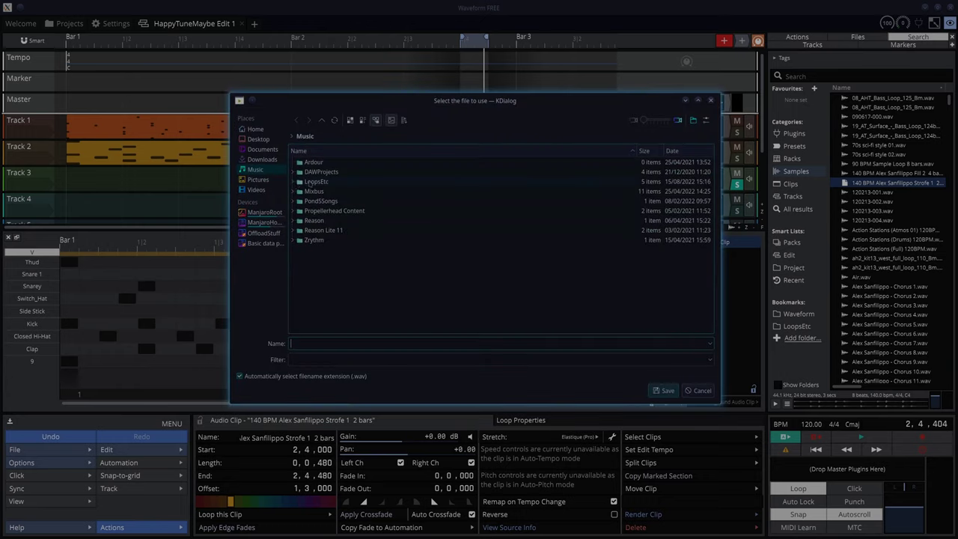
{"action": "left_click", "coordinate": [311, 182]}
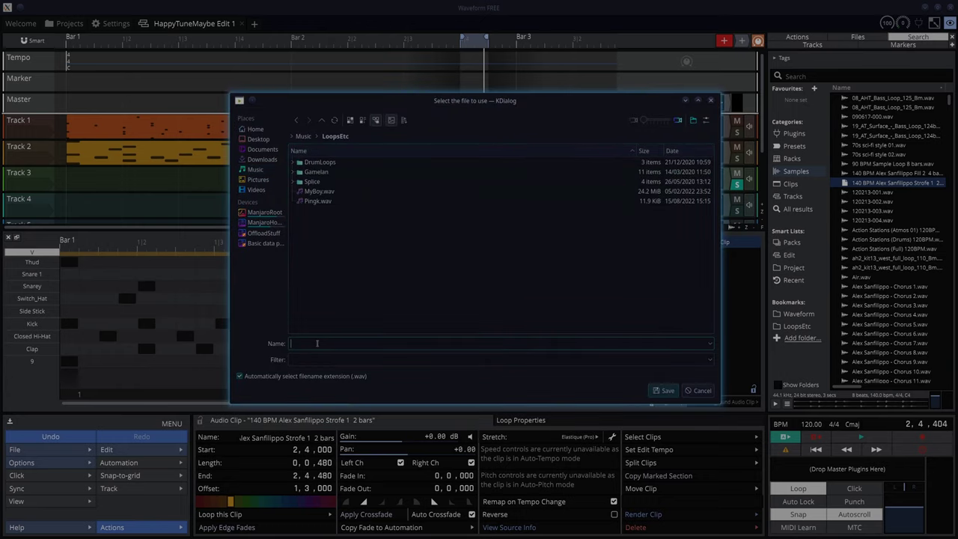
{"action": "type", "text": "SnareSampled"}
{"action": "key", "text": "Return"}
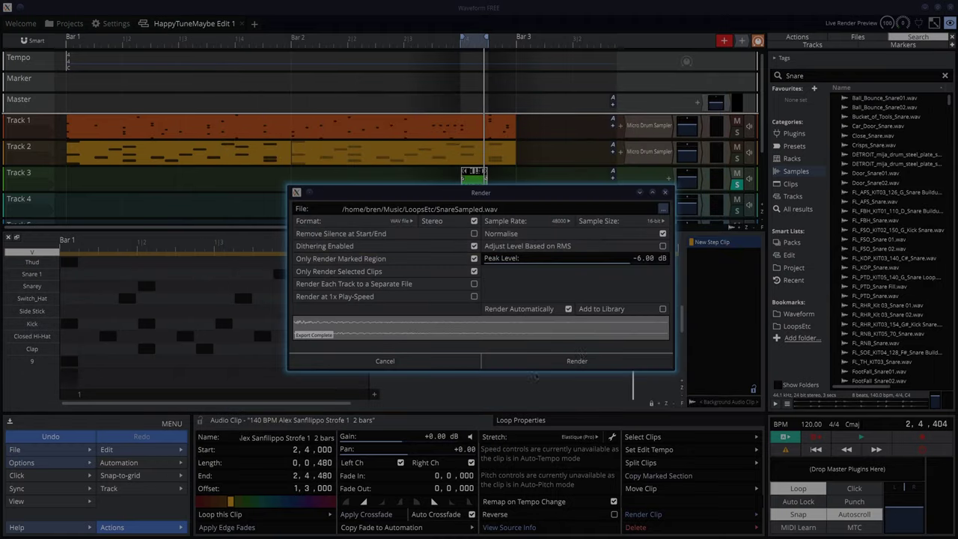
{"action": "left_click", "coordinate": [581, 361]}
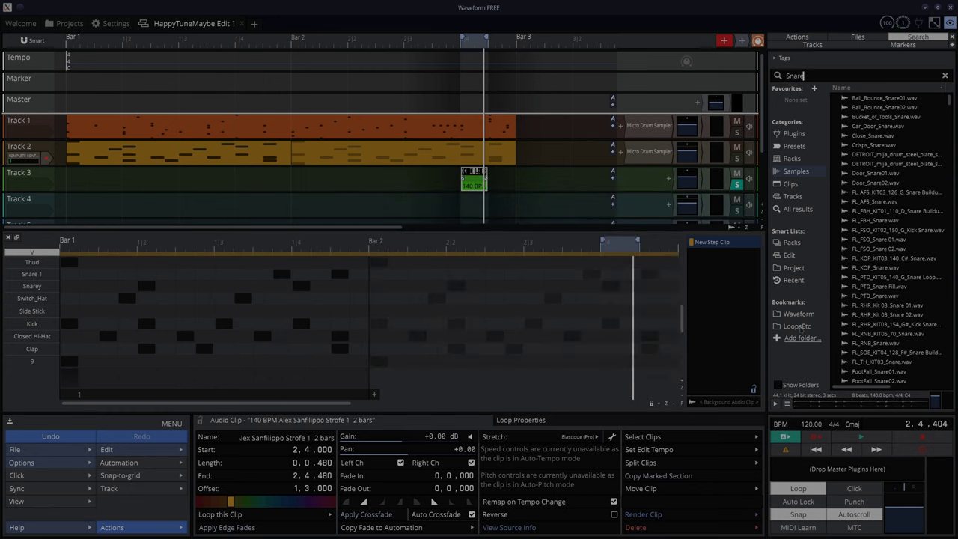
Filter the browser to LoopsEtc and load SnareSampled.wav onto an empty pad of Track 2's sampler
{"action": "left_click", "coordinate": [797, 326]}
{"action": "left_click", "coordinate": [875, 107]}
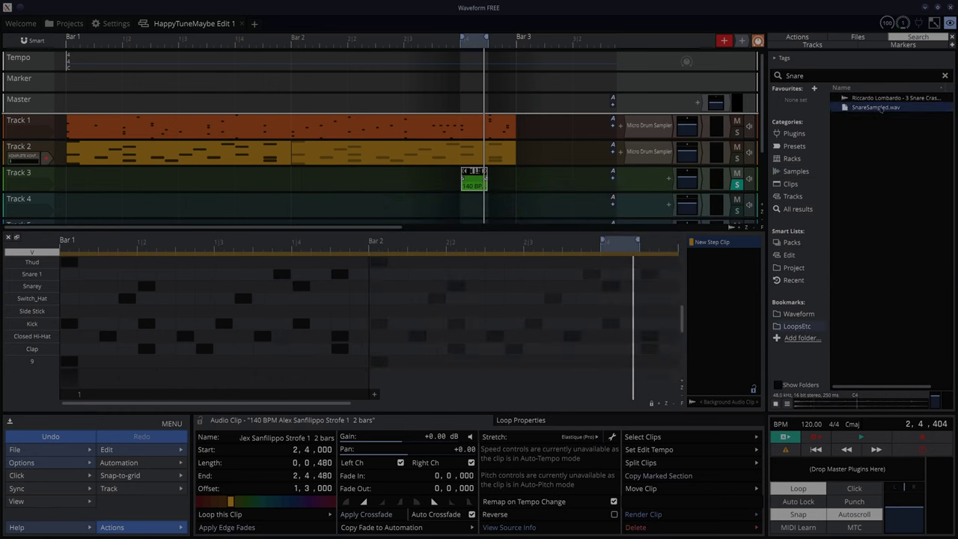
{"action": "double_click", "coordinate": [649, 151]}
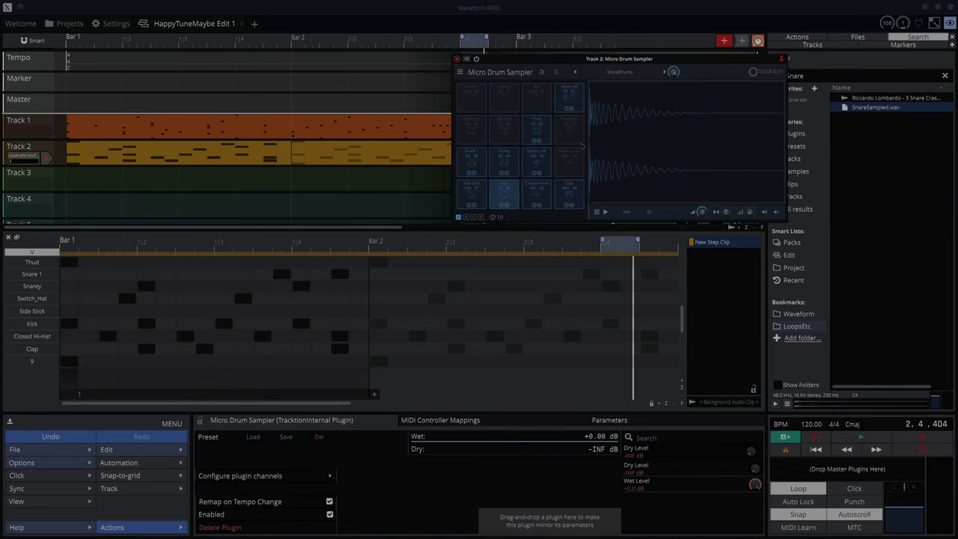
{"action": "left_click_drag", "start_coordinate": [885, 107], "coordinate": [575, 166]}
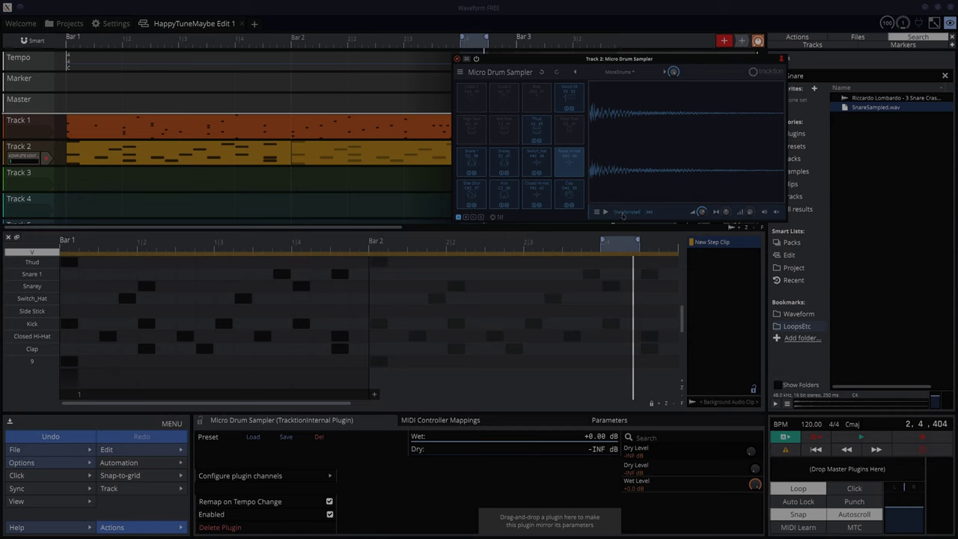
Set the SnareSampled pad's drum icon to Clap and move the sampler window aside
{"action": "right_click", "coordinate": [524, 162]}
{"action": "mouse_move", "coordinate": [554, 166]}
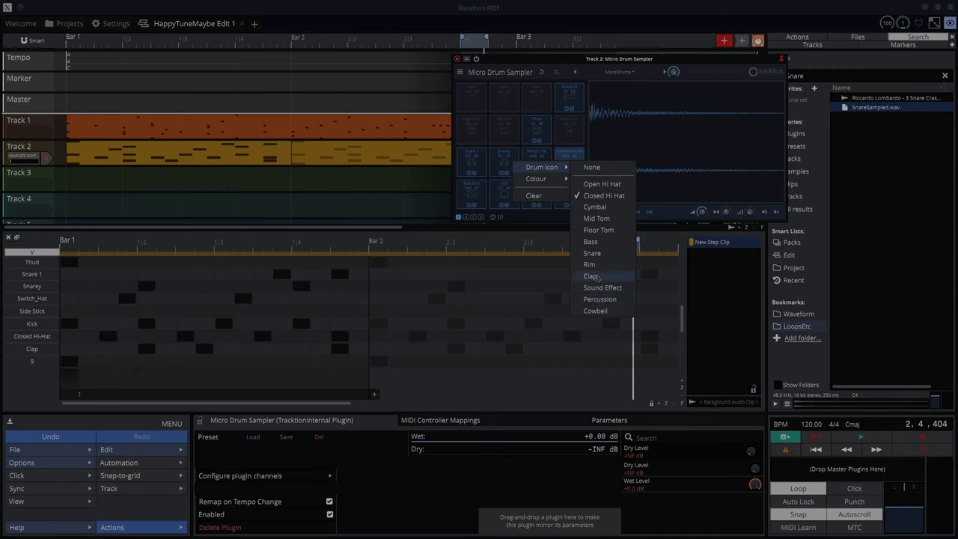
{"action": "left_click", "coordinate": [591, 276]}
{"action": "left_click_drag", "start_coordinate": [620, 58], "coordinate": [498, 93]}
{"action": "left_click", "coordinate": [498, 108]}
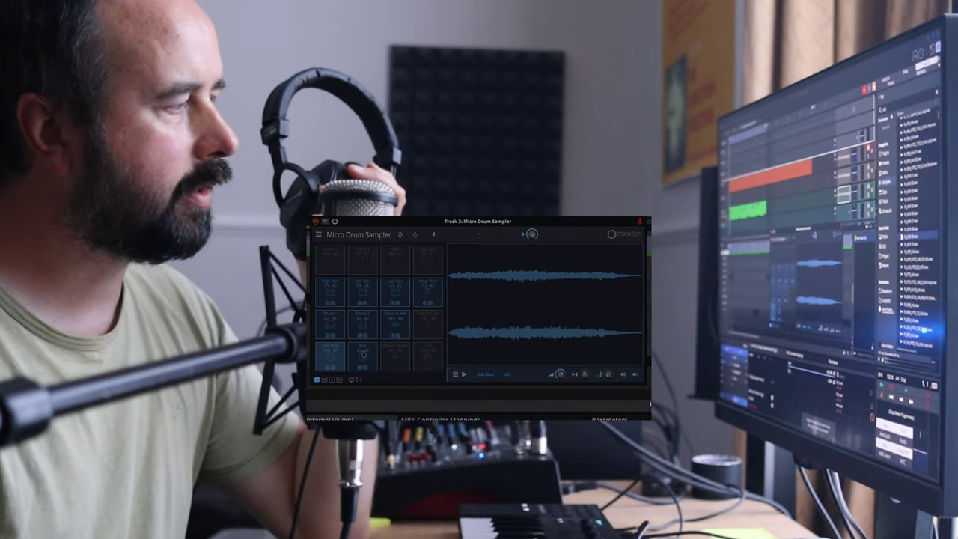
Select the sampler's pads, open the Low Tom pad's options, and audition the Floor Tom pad
{"action": "left_click", "coordinate": [362, 353]}
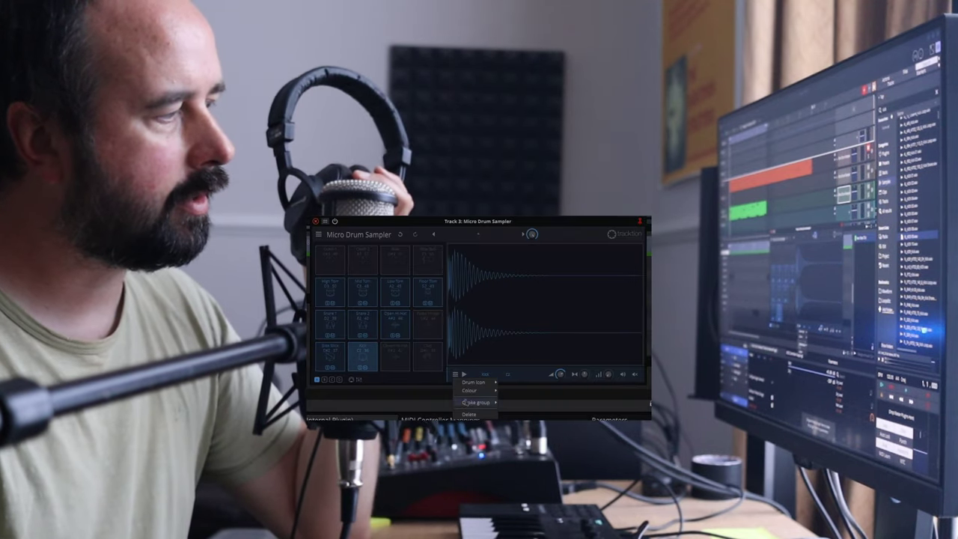
{"action": "mouse_move", "coordinate": [468, 404]}
{"action": "left_click", "coordinate": [456, 376]}
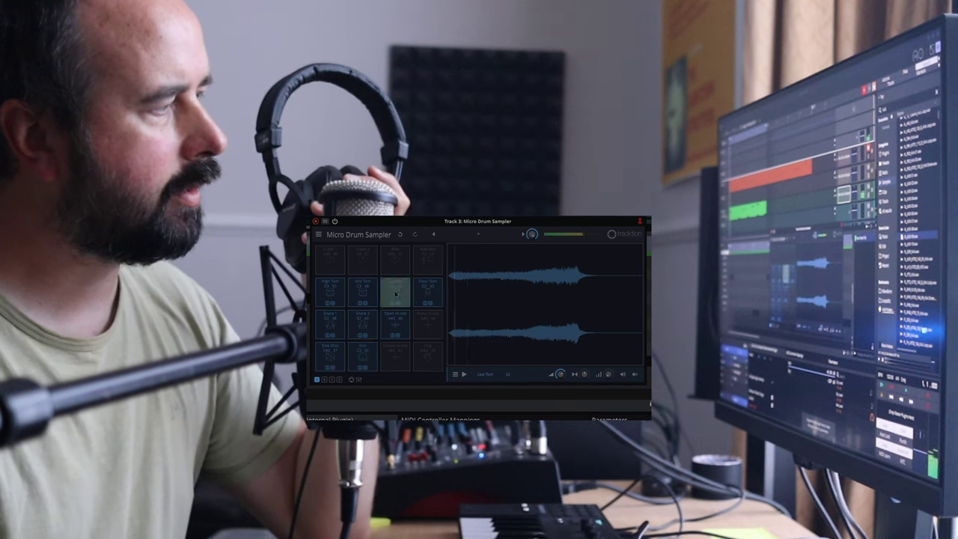
{"action": "left_click", "coordinate": [455, 376]}
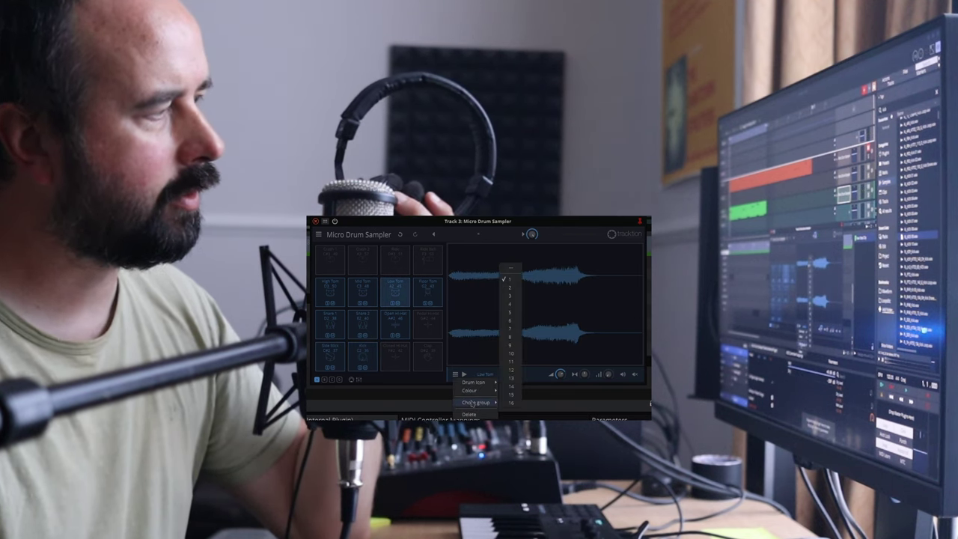
{"action": "left_click", "coordinate": [432, 298]}
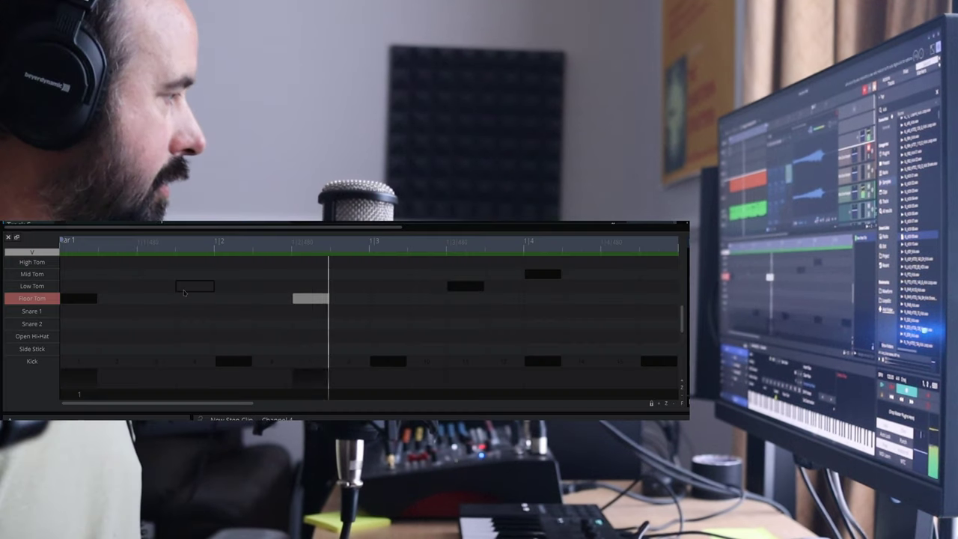
Place an Open Hi-Hat step at beat 1|2 in the step clip pattern
{"action": "left_click", "coordinate": [229, 338]}
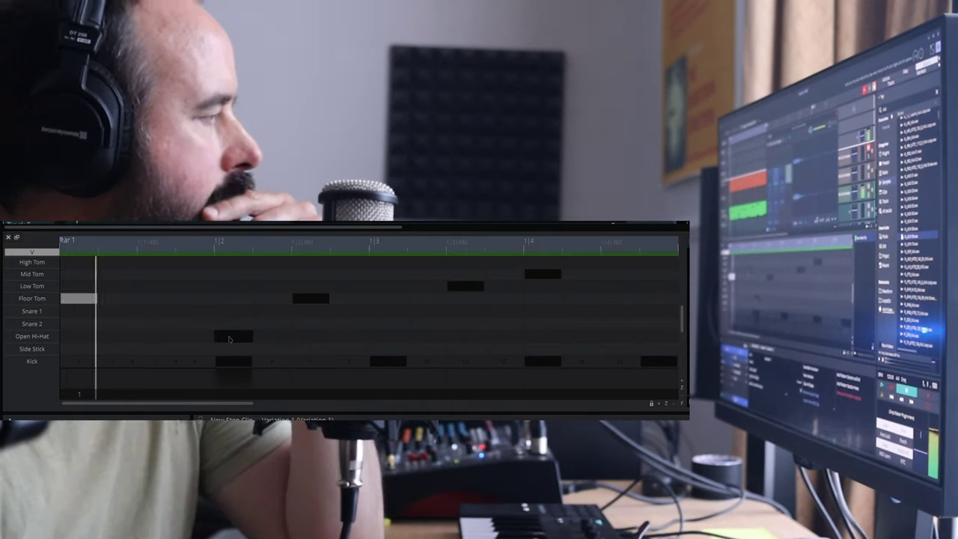